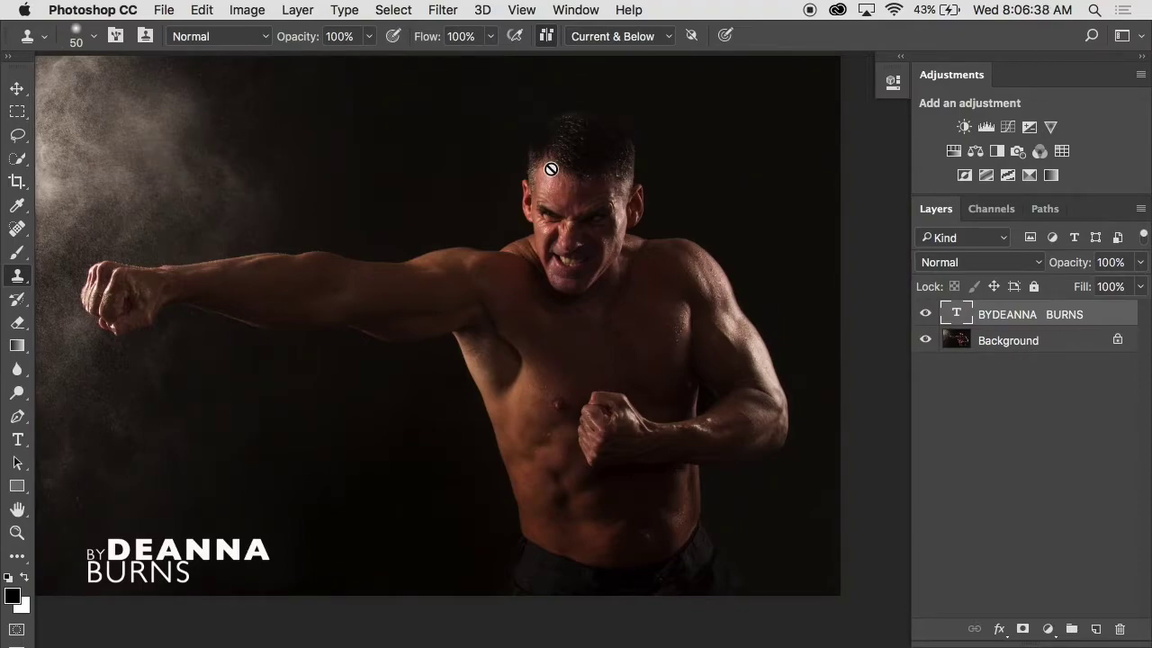
- Open LePuncheur.psd from the Week 3 folder and view the street composite enlarged in full-screen mode
mouse_move(187, 645)
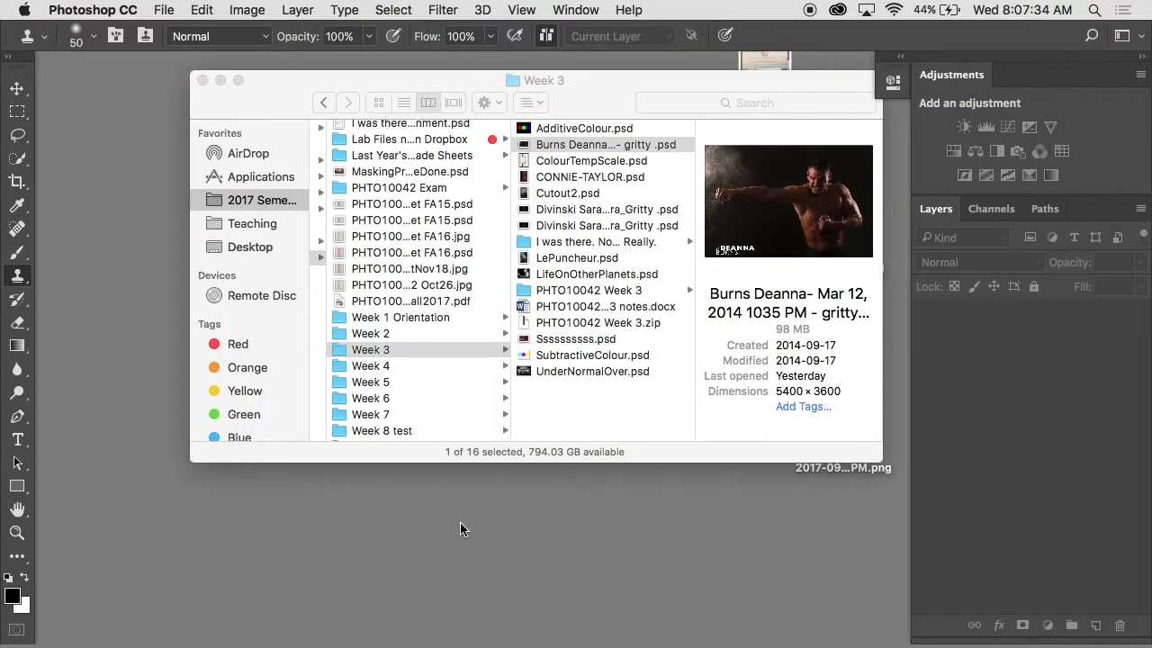
click(566, 257)
double_click(566, 257)
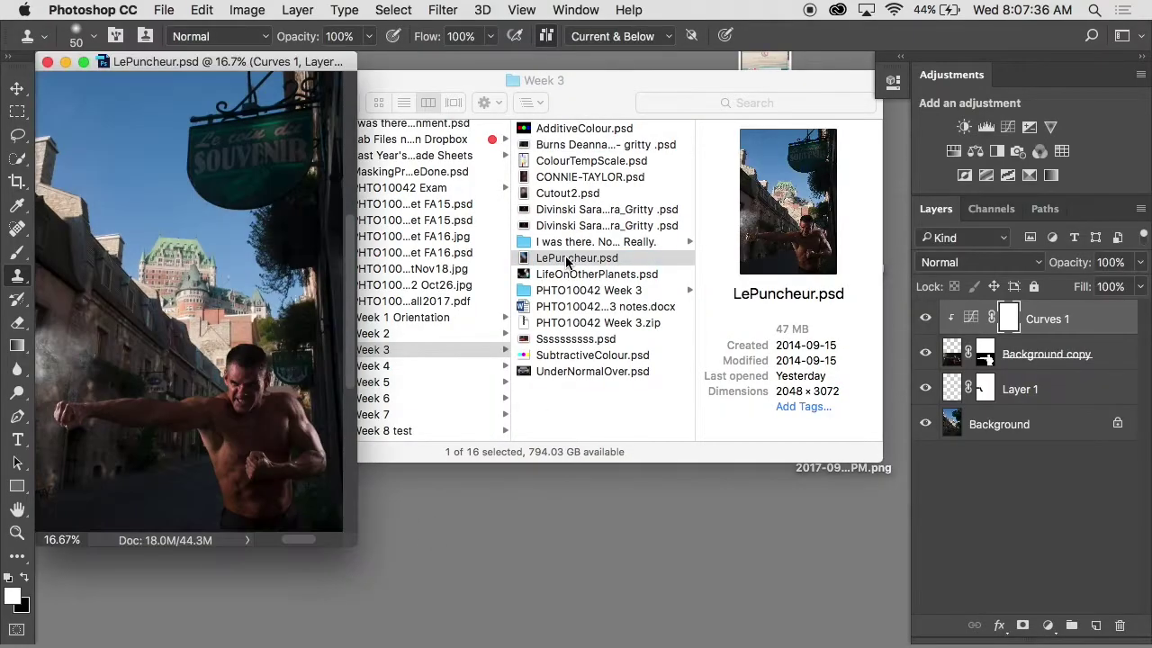
scroll(602, 439, up, 2)
scroll(602, 439, down, 2)
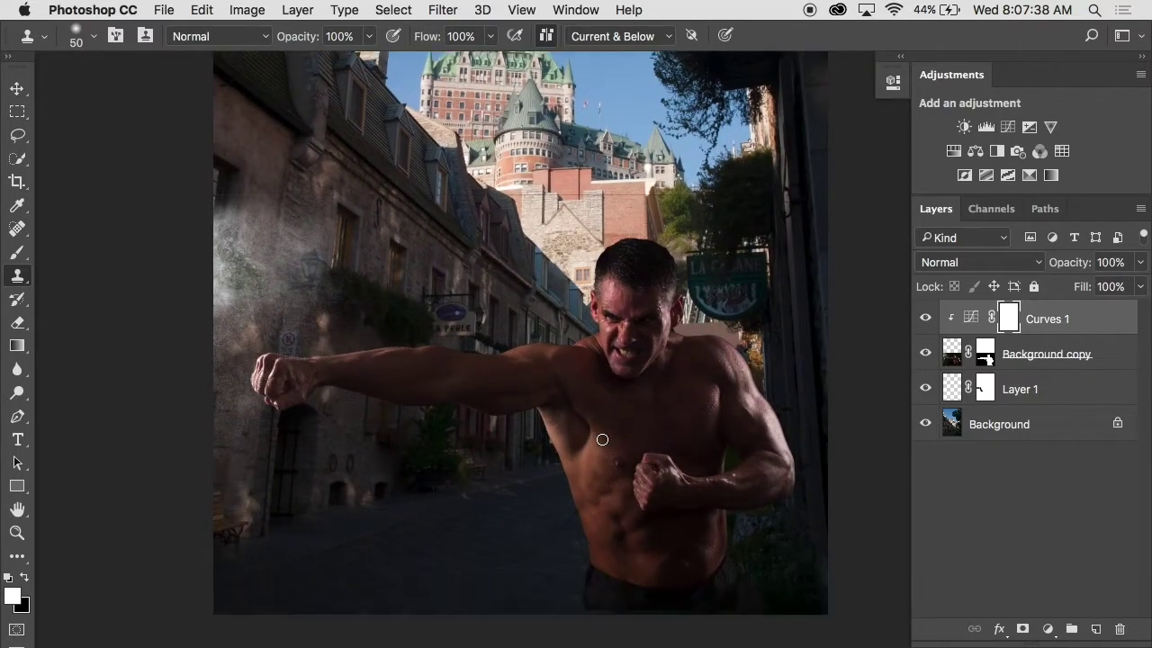
scroll(785, 409, up, 1)
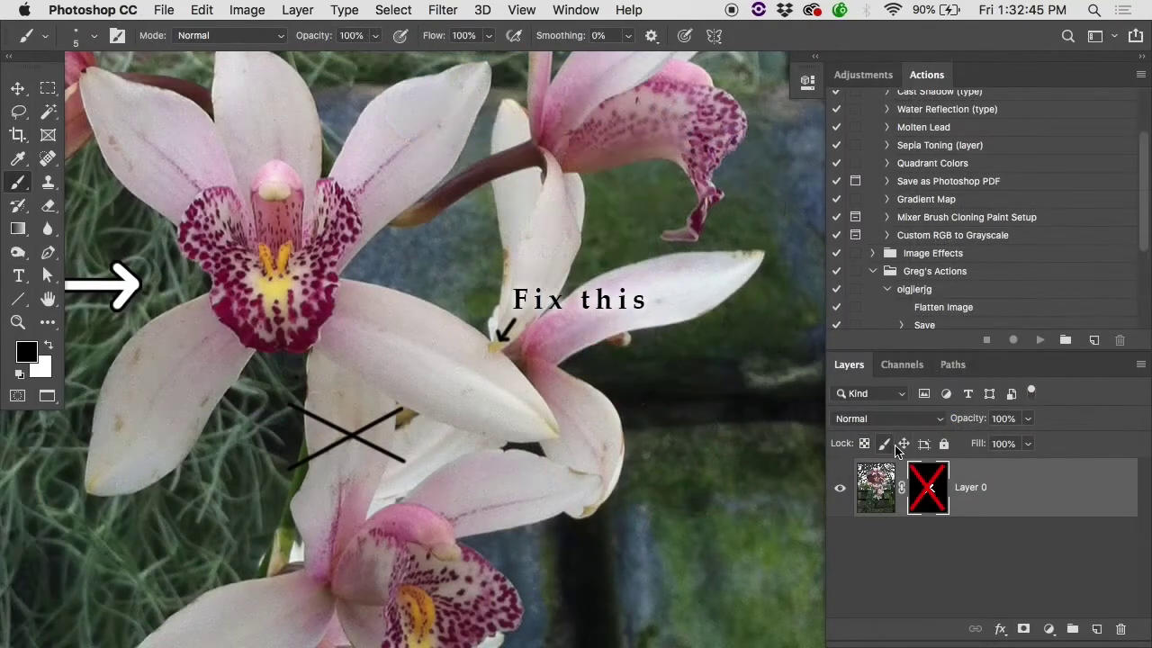
- Re-enable and display the orchid layer's mask, and move the masked flower up onto the doughnut
shift+click(922, 487)
alt+click(922, 487)
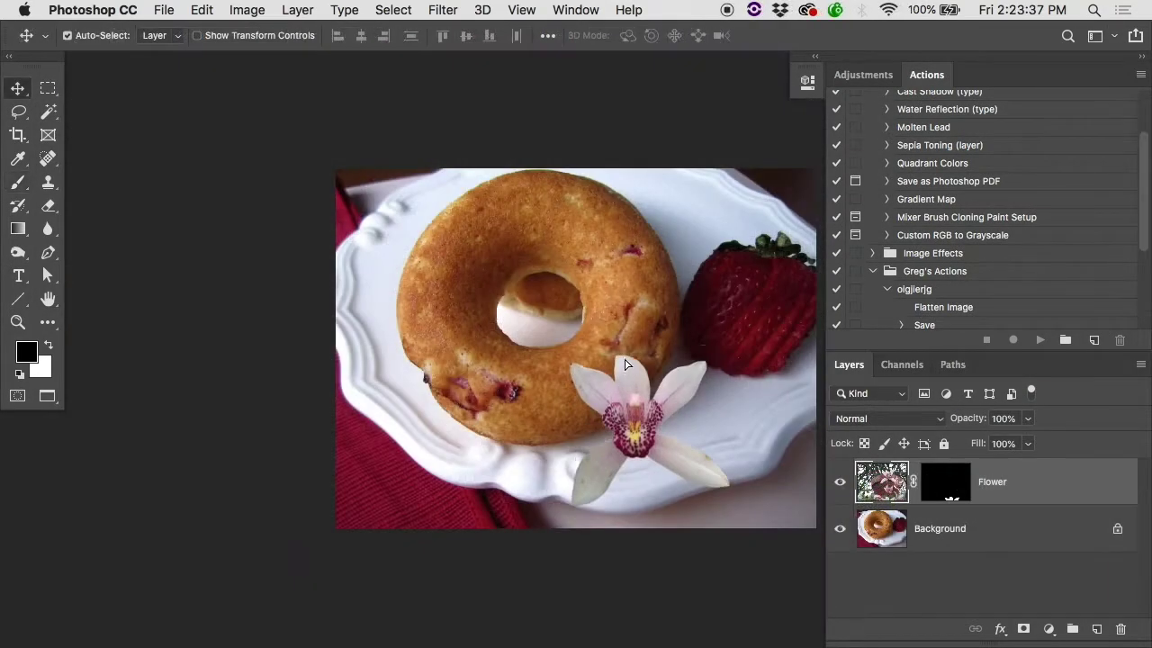
drag(627, 363, 600, 288)
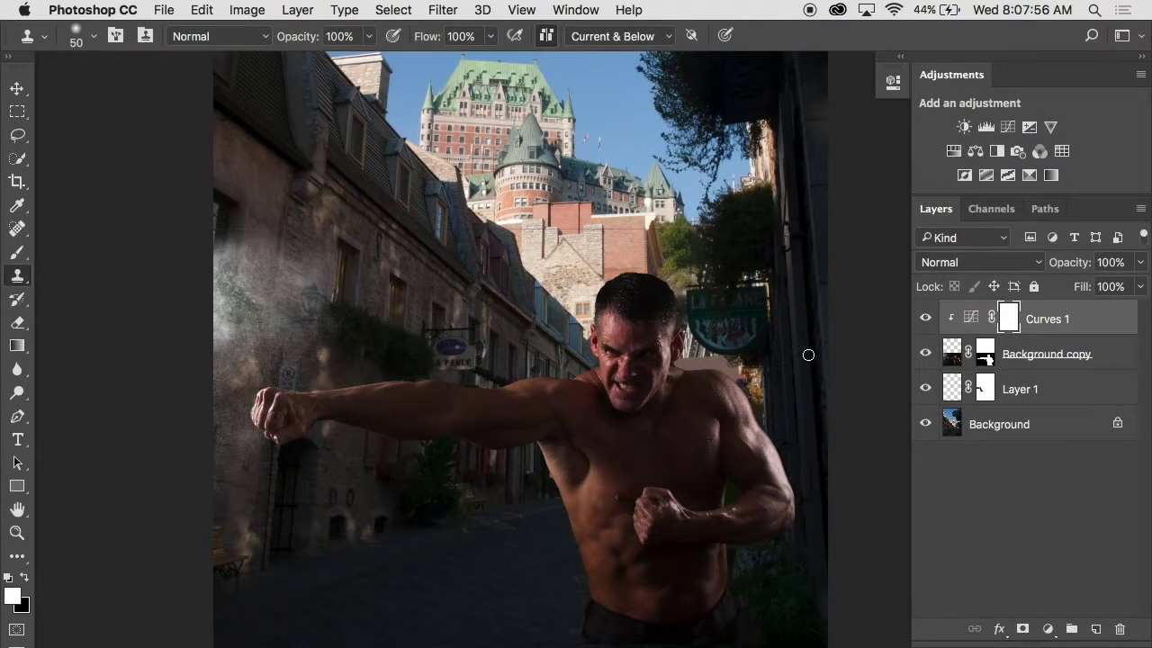
- Examine the powder around the fist with the Background copy mask disabled and enabled, and with that layer hidden and shown
shift+click(985, 360)
super+click(282, 328)
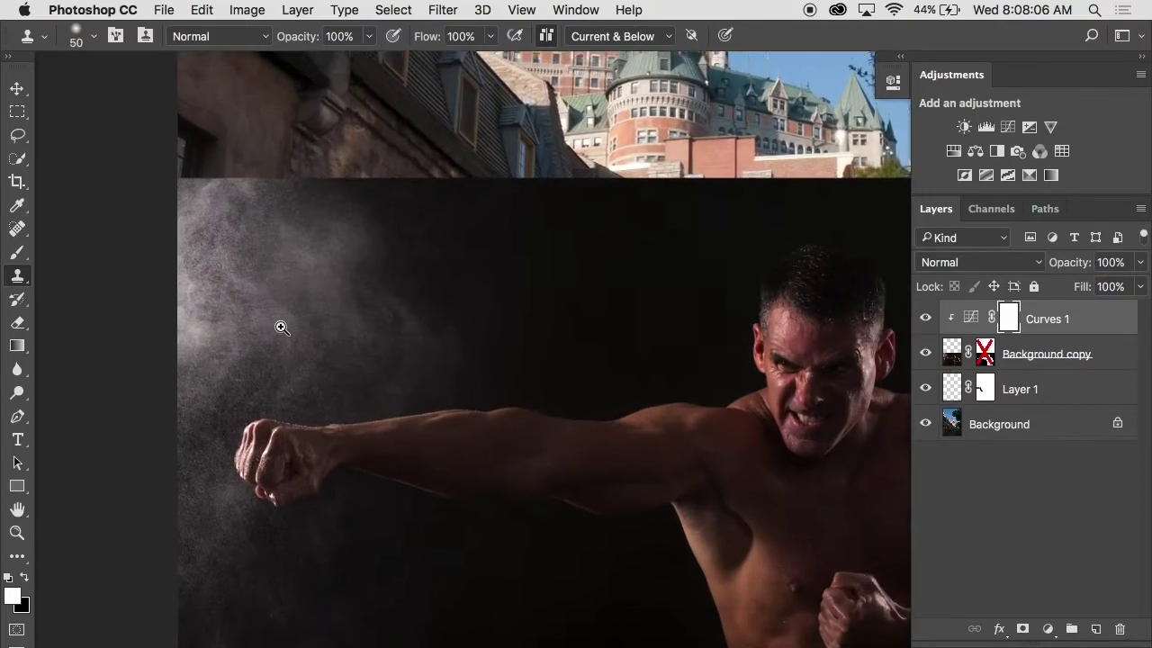
super+click(282, 328)
shift+click(986, 353)
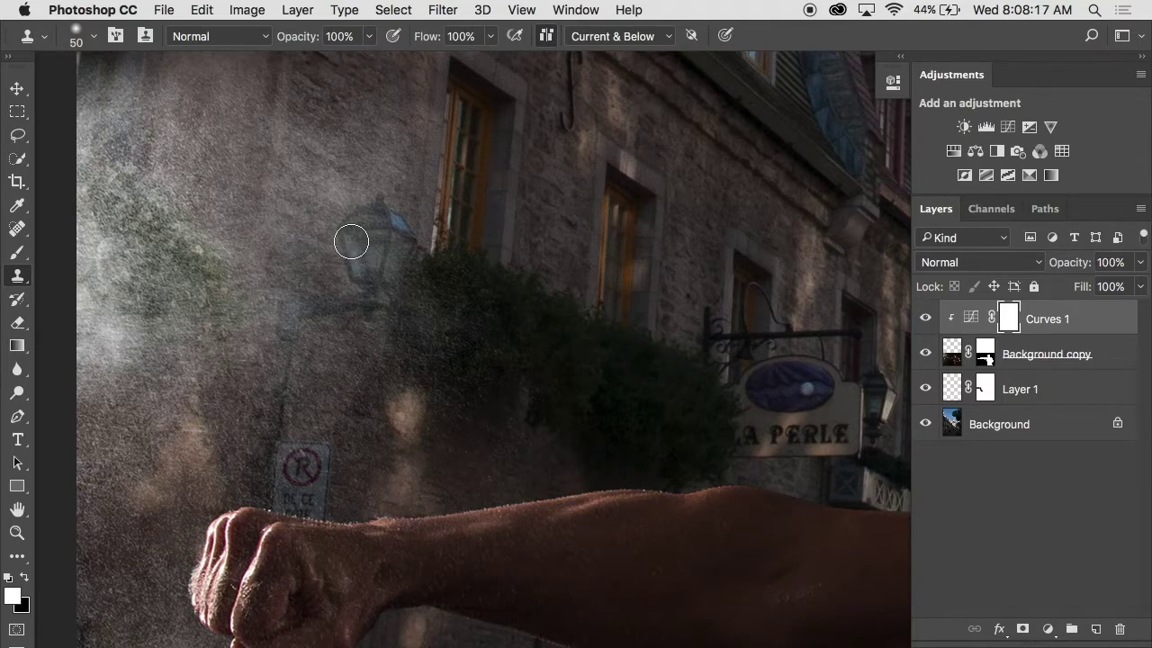
click(928, 353)
click(928, 353)
- Disable the Background copy layer's mask, set its blending mode to Screen, and examine the blend across the fighter
shift+click(984, 354)
click(954, 358)
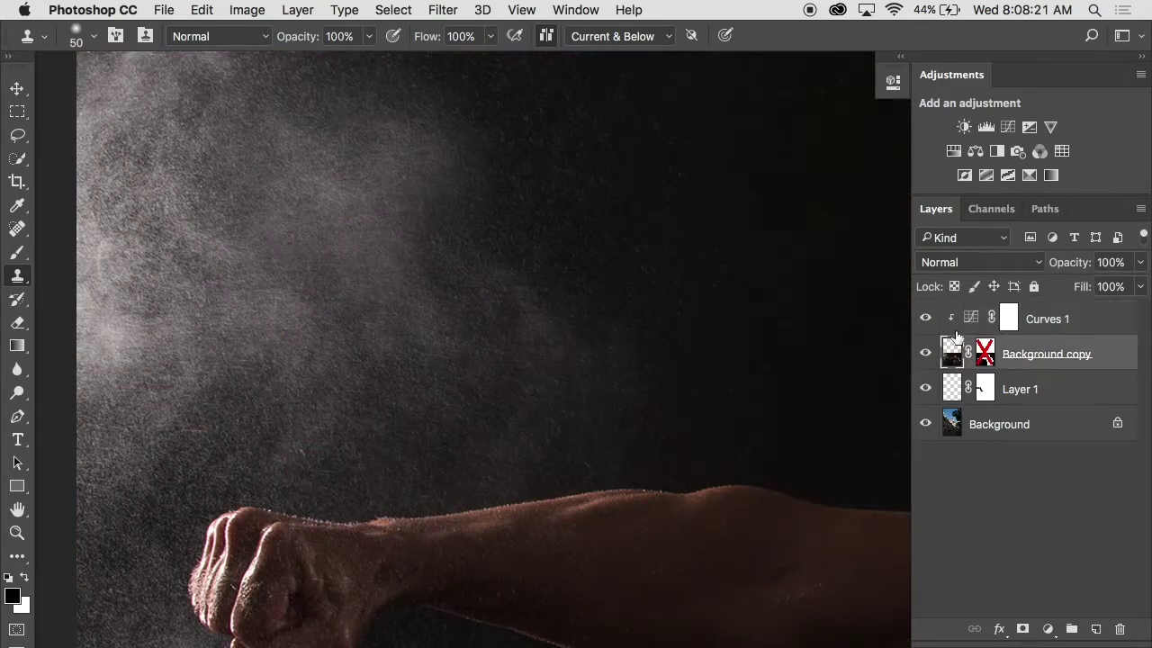
click(961, 264)
click(956, 404)
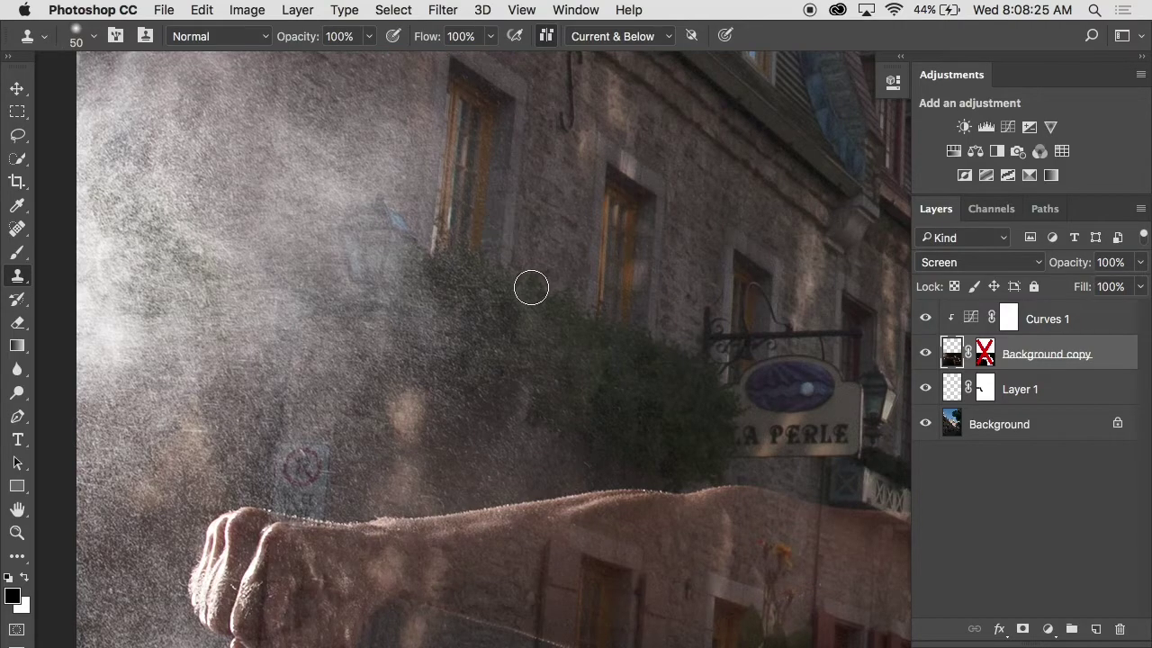
scroll(455, 260, right, 15)
scroll(455, 260, down, 3)
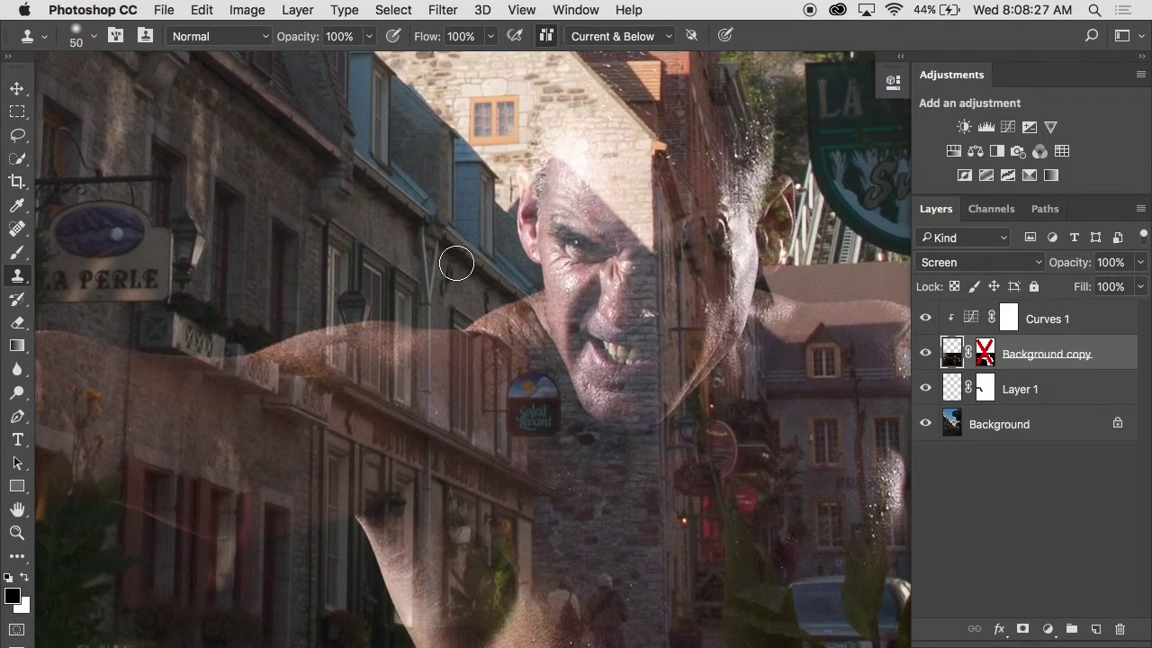
scroll(455, 261, left, 5)
scroll(455, 261, down, 1)
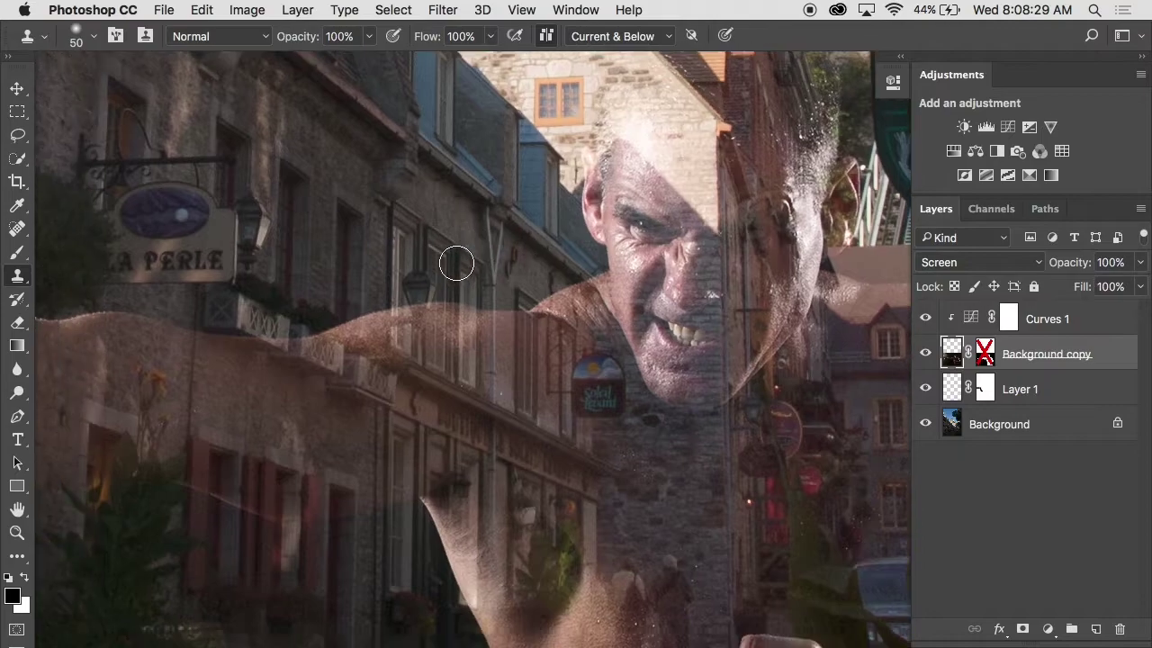
- Compare the street scene with the Background copy and Layer 1 shown and hidden, including Layer 1 with its mask disabled
click(925, 353)
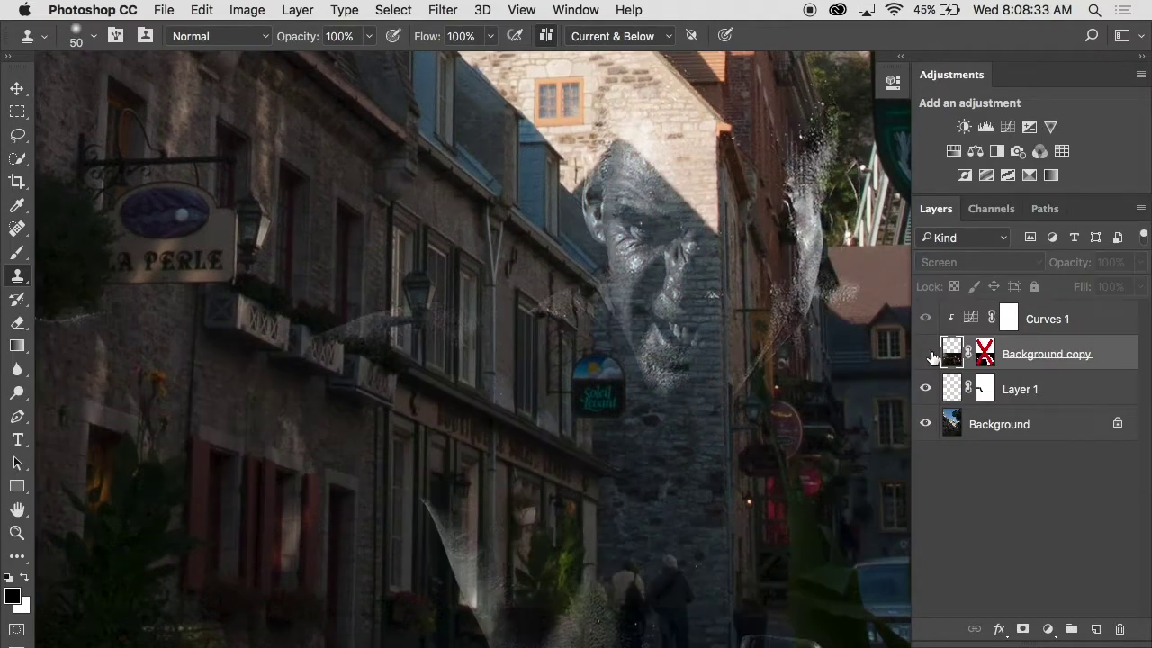
click(925, 388)
click(924, 385)
click(924, 385)
click(924, 385)
click(924, 385)
shift+click(984, 388)
shift+click(985, 388)
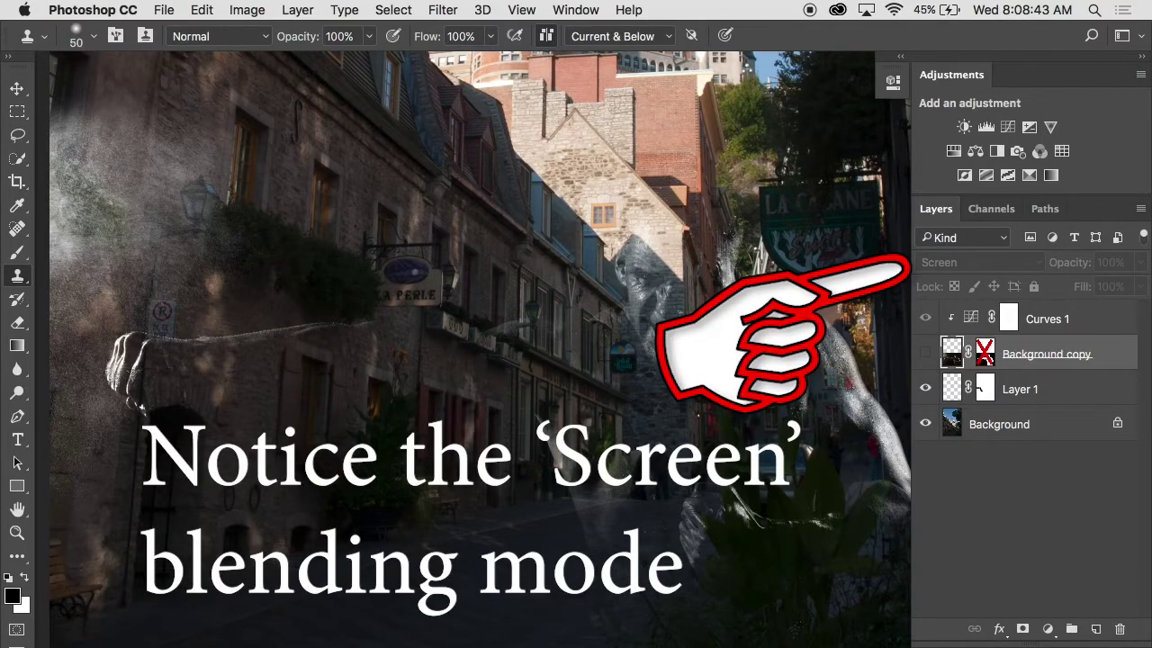
click(934, 357)
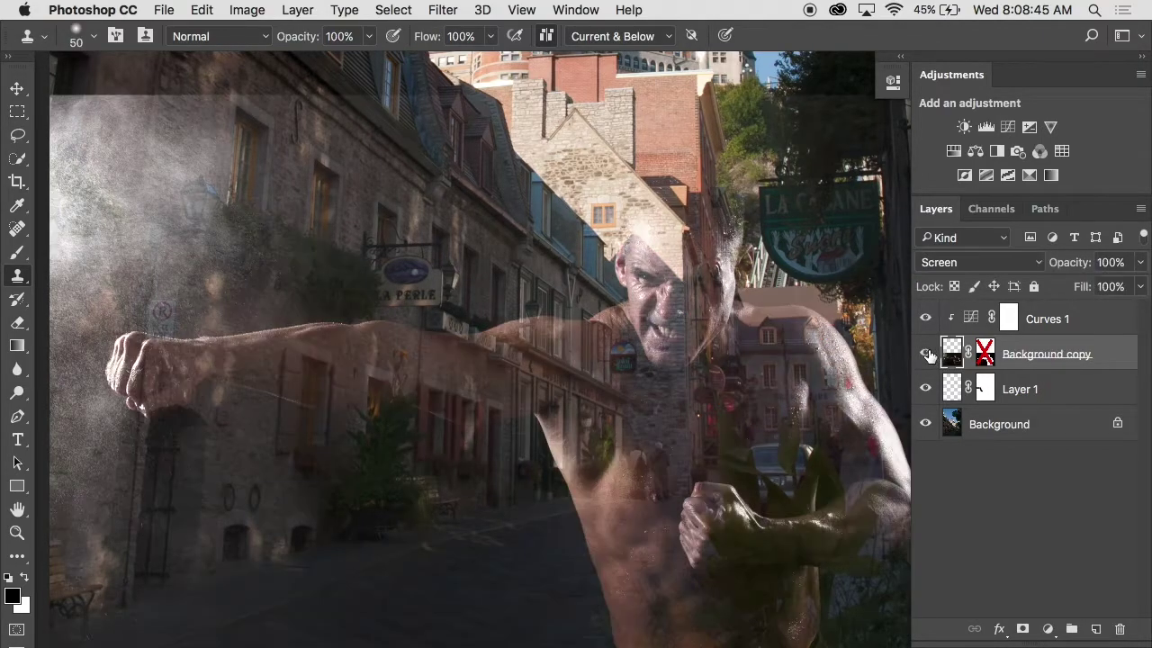
click(925, 389)
click(926, 356)
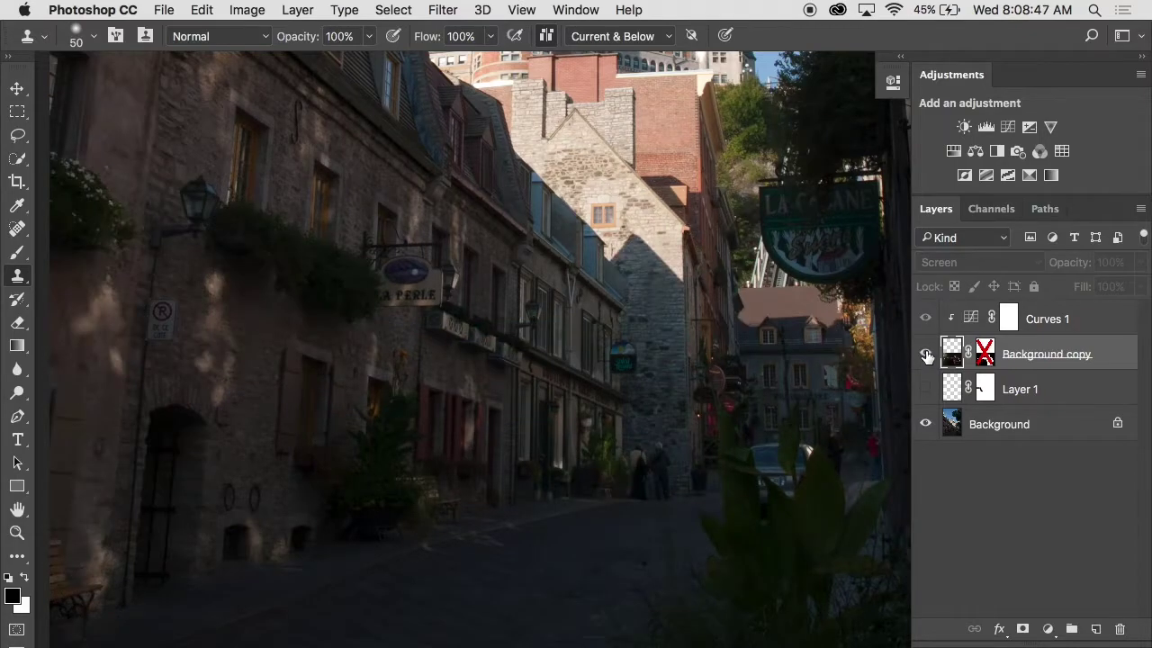
- Show the Background copy with Normal blending and its mask enabled, and turn Layer 1's powder back on
click(927, 356)
key(alt+shift+n)
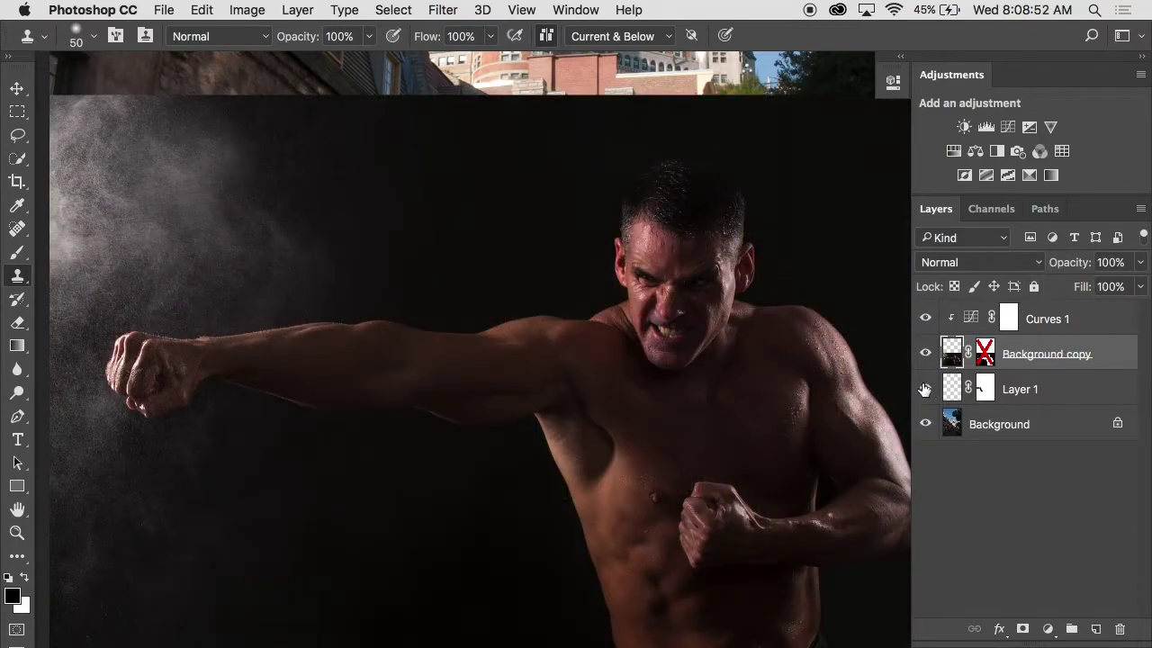
shift+click(984, 354)
click(927, 388)
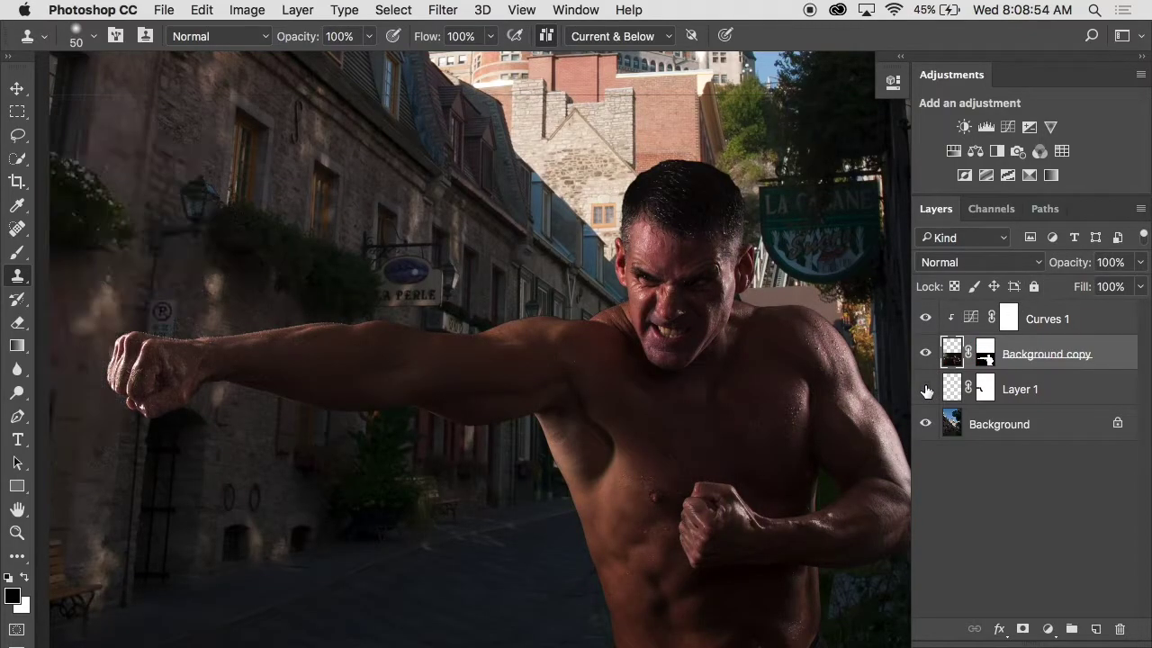
click(926, 389)
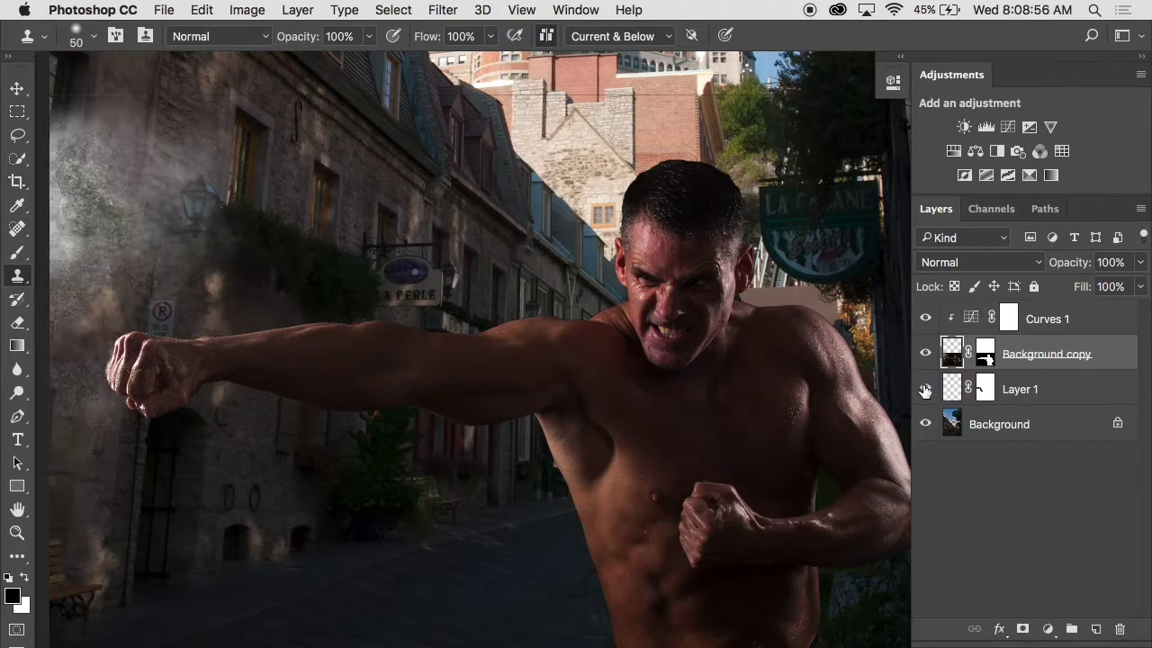
- Try repositioning Layer 1's powder with the Move tool, and close LePuncheur.psd without saving
key(v)
mouse_move(76, 182)
mouse_down()
mouse_move(180, 82)
mouse_move(87, 158)
mouse_up()
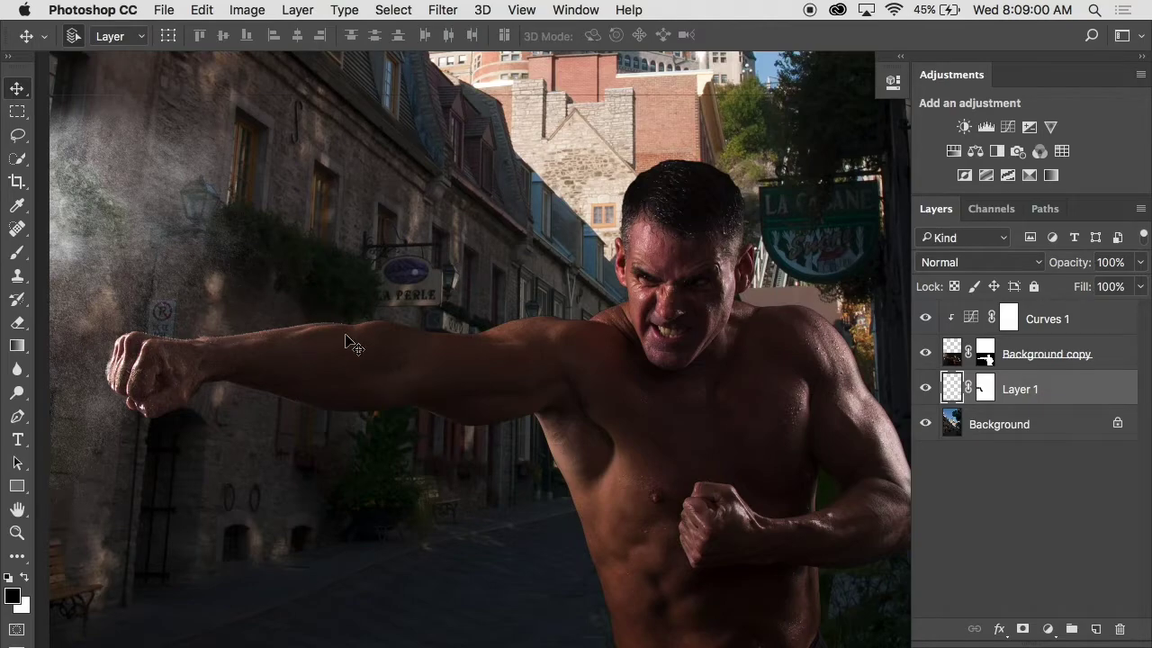
key(super+w)
key(super+d)
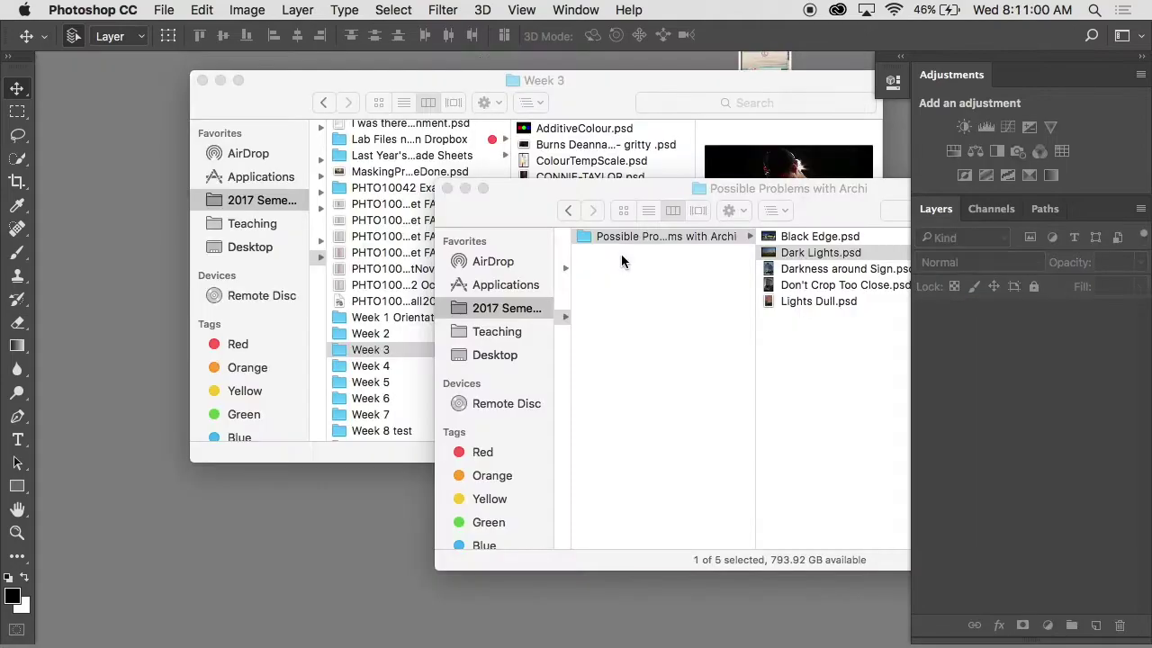
- Open the gritty baseball player PSD from the Week 3 folder and show Layer 5's baseball diamond background
key(super+h)
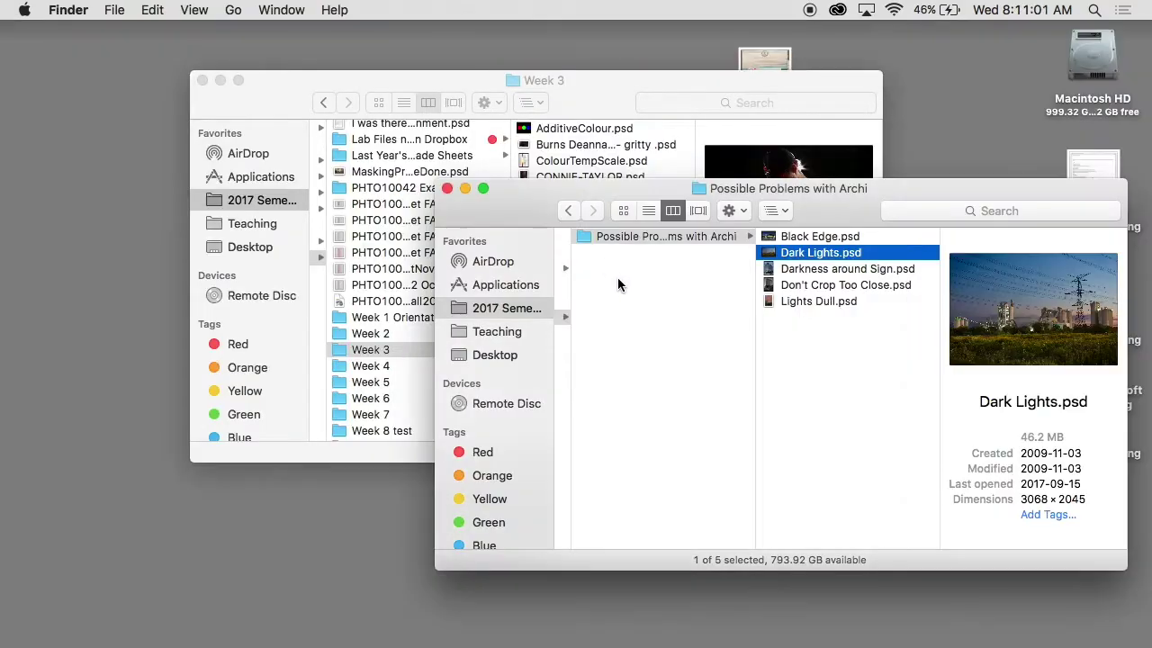
click(617, 111)
double_click(580, 225)
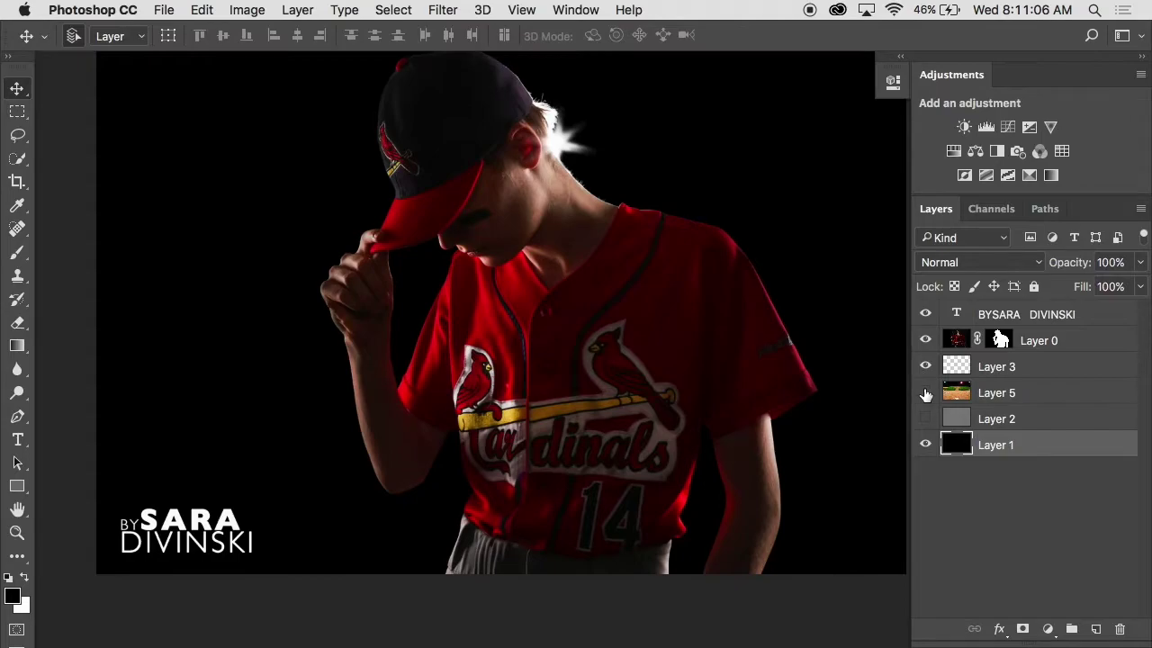
click(925, 393)
scroll(691, 335, up, 2)
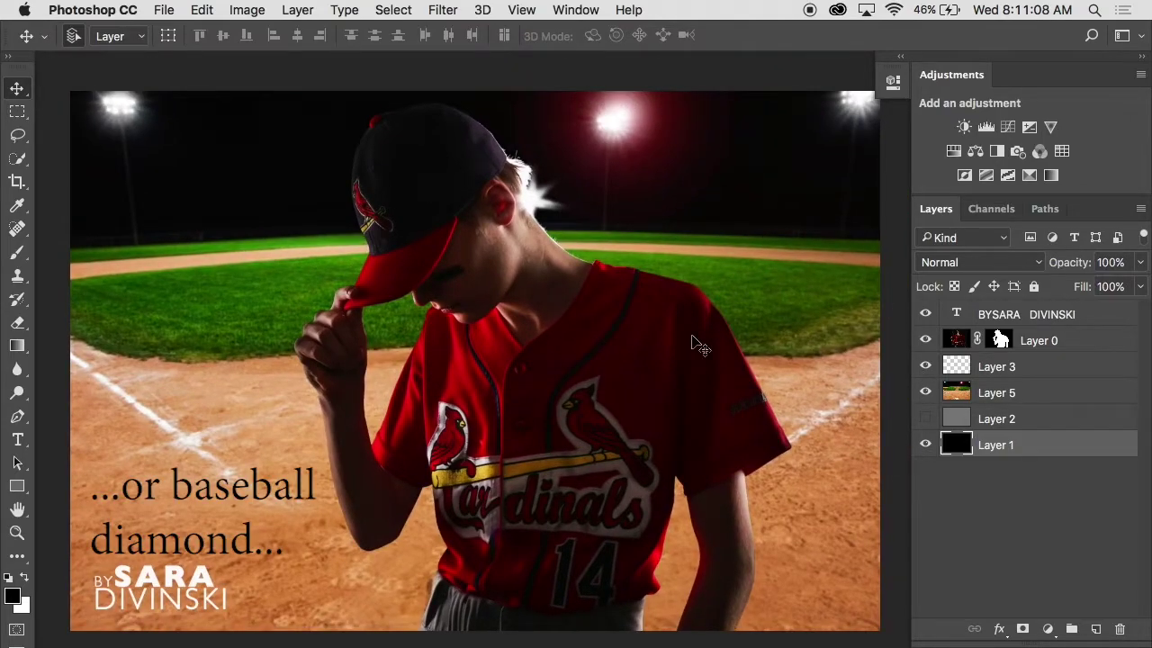
scroll(689, 329, up, 1)
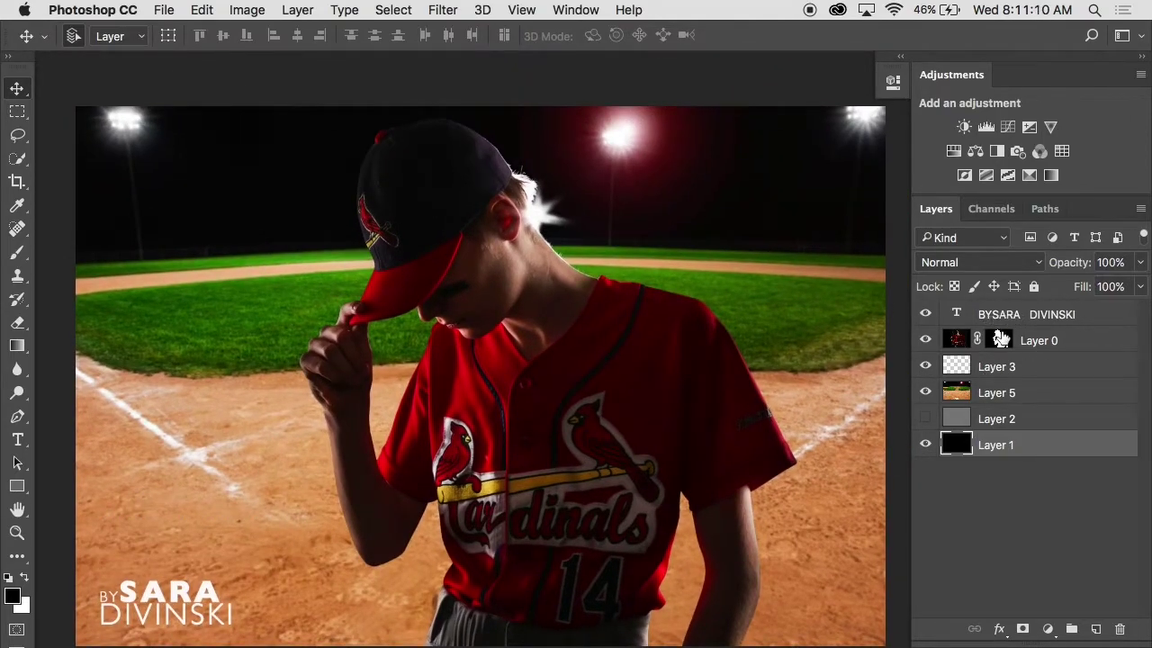
- Examine Layer 0's mask on its own around the cap and hand, and Layer 3's white flare in isolation
alt+click(1000, 339)
super+click(373, 321)
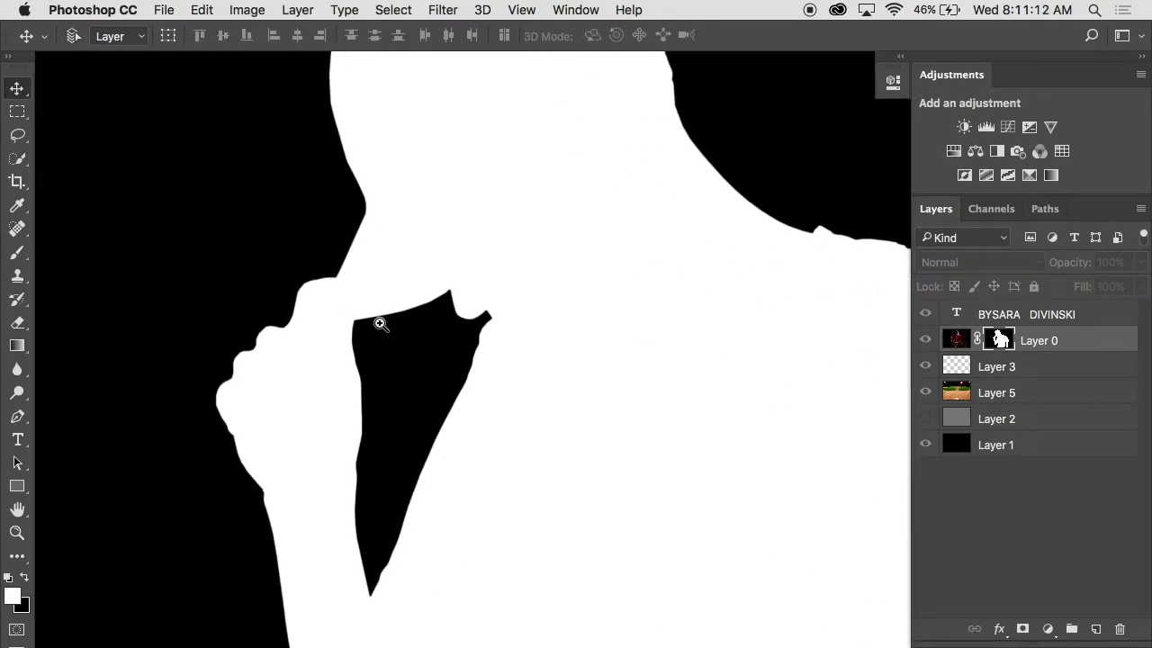
drag(514, 210, 517, 390)
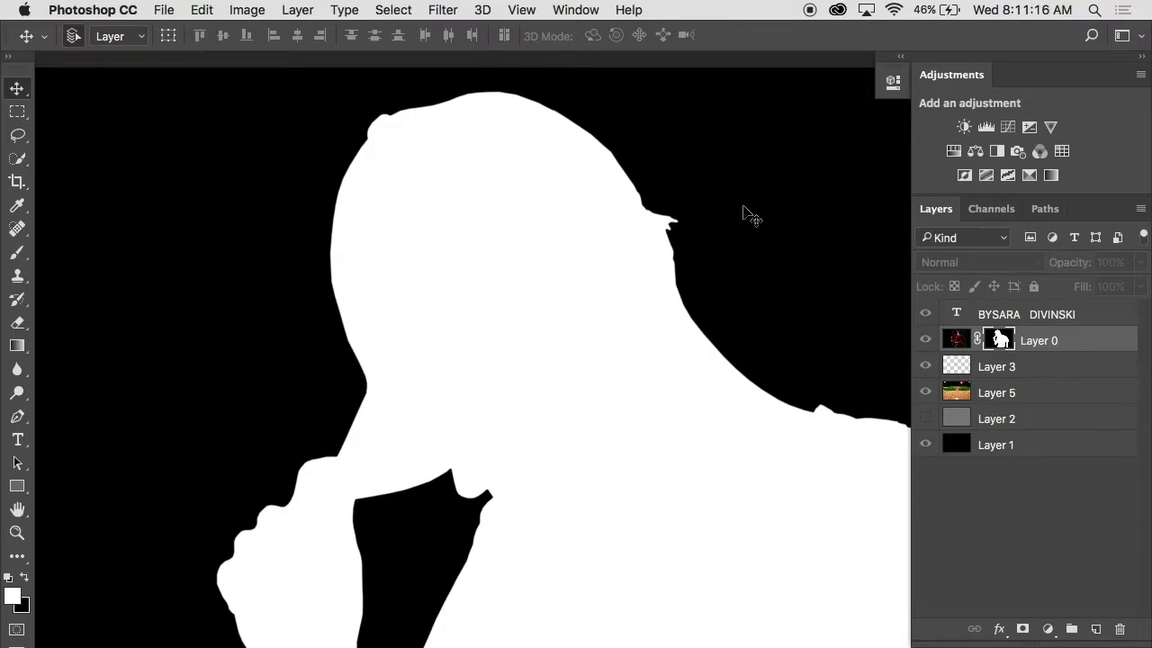
alt+click(999, 340)
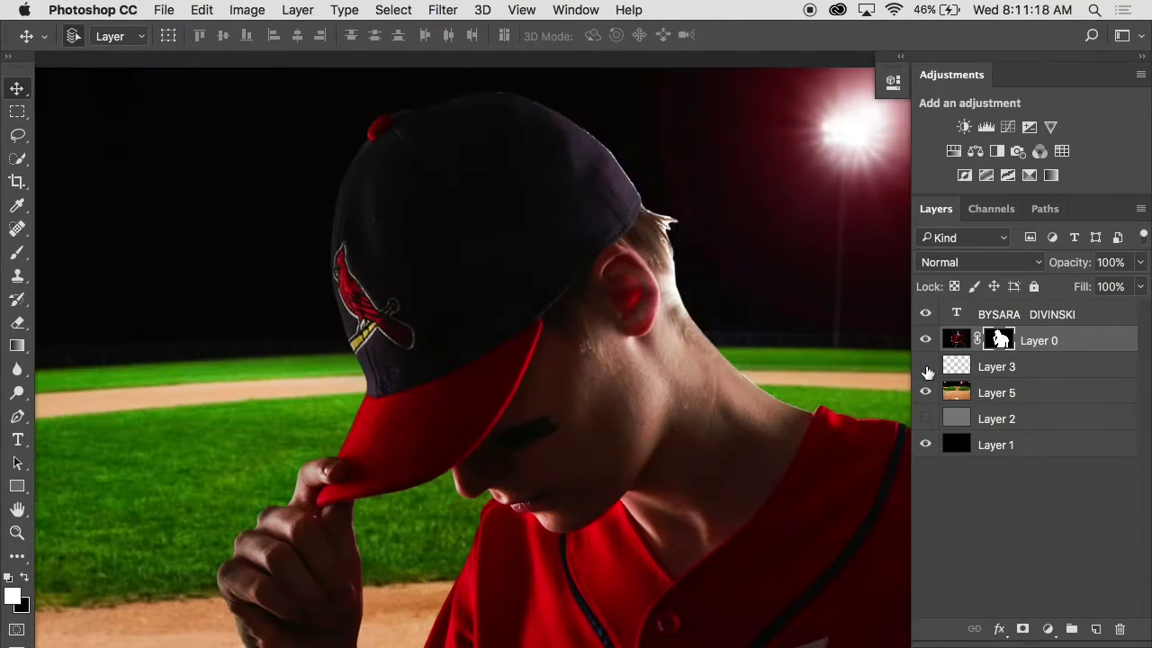
alt+click(926, 367)
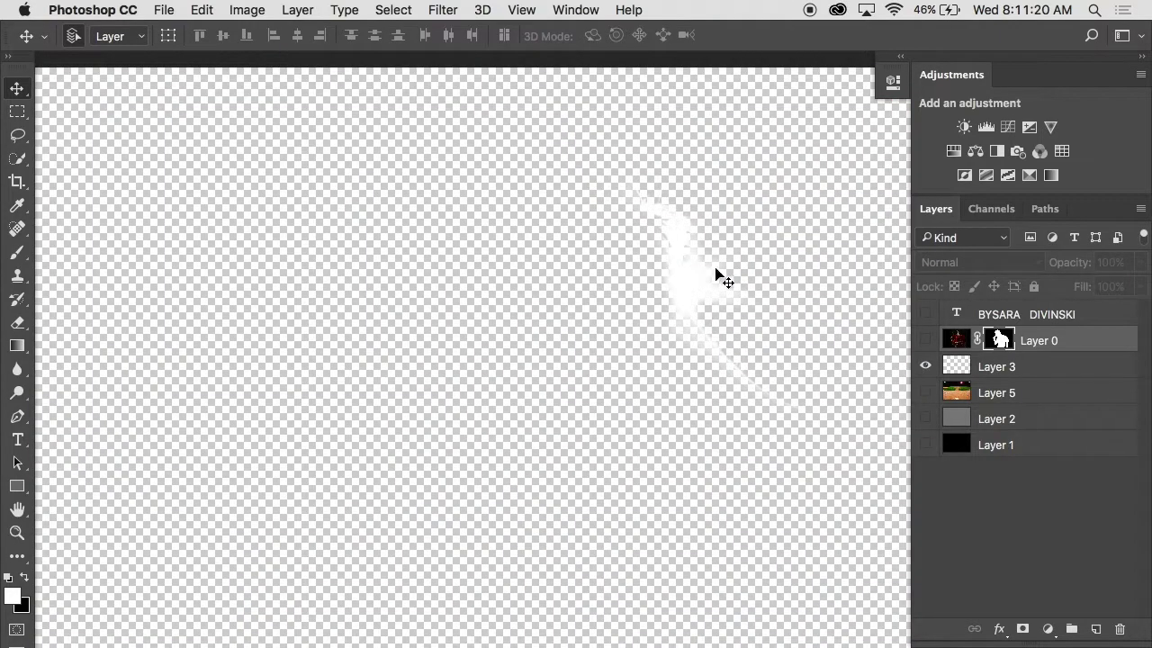
alt+click(925, 366)
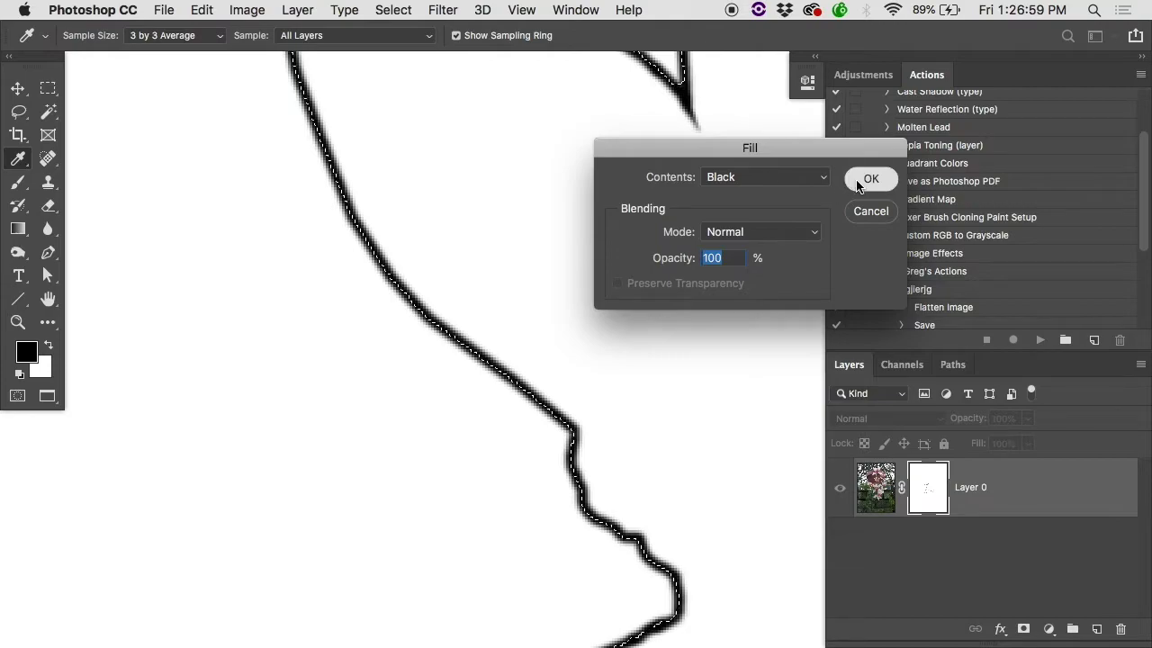
- Fill the selected outline on the orchid layer's mask with black in Normal mode at 100% opacity
click(866, 182)
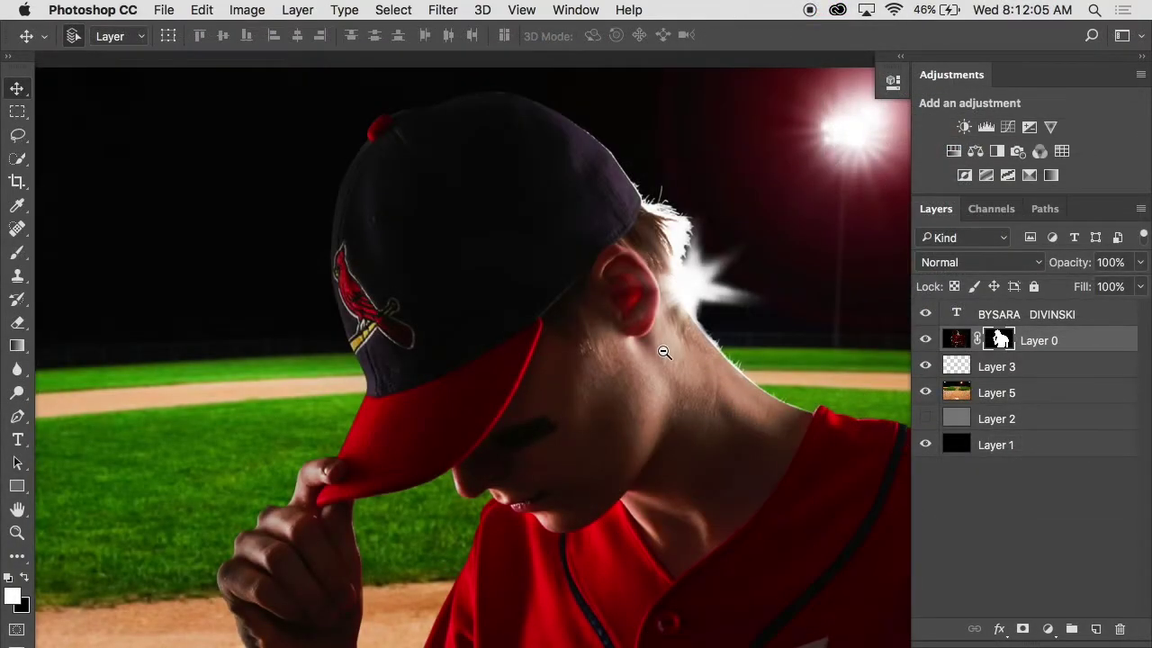
- Compare the baseball player against the black, grey Layer 2 and Layer 5 diamond backgrounds
alt+click(665, 352)
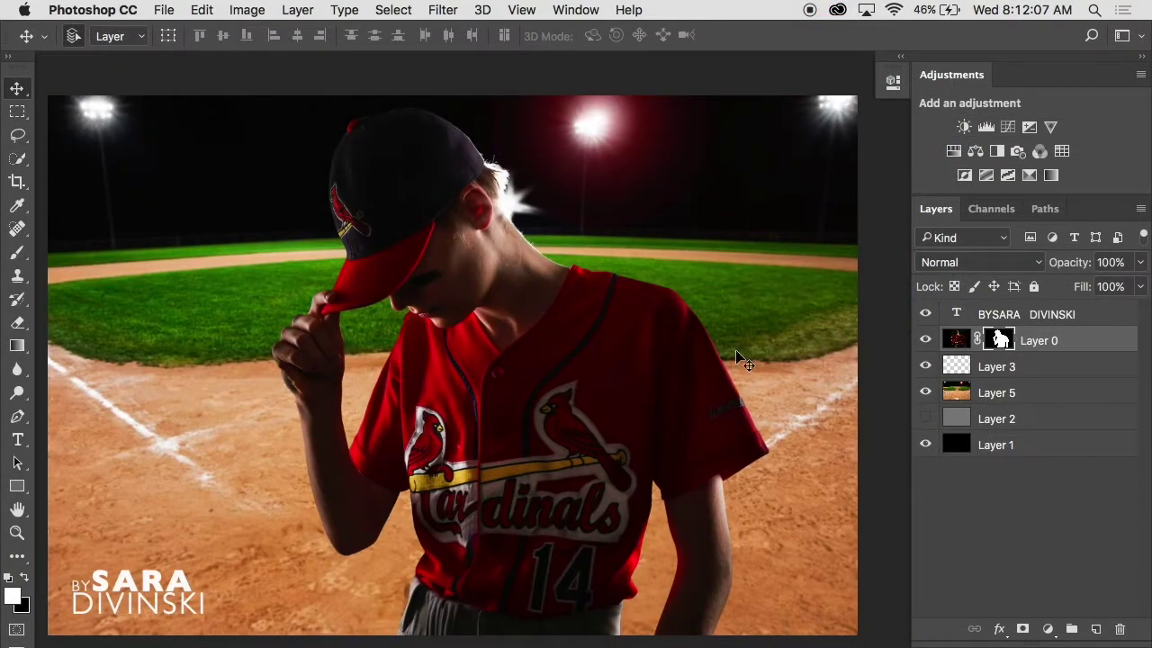
click(925, 392)
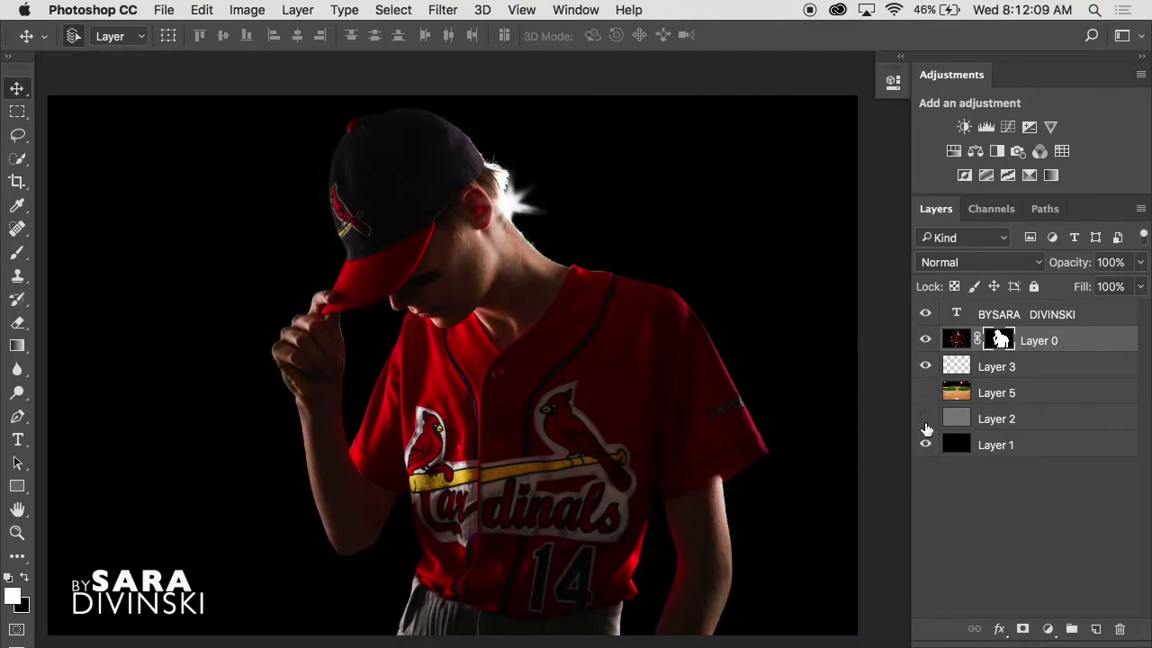
click(925, 421)
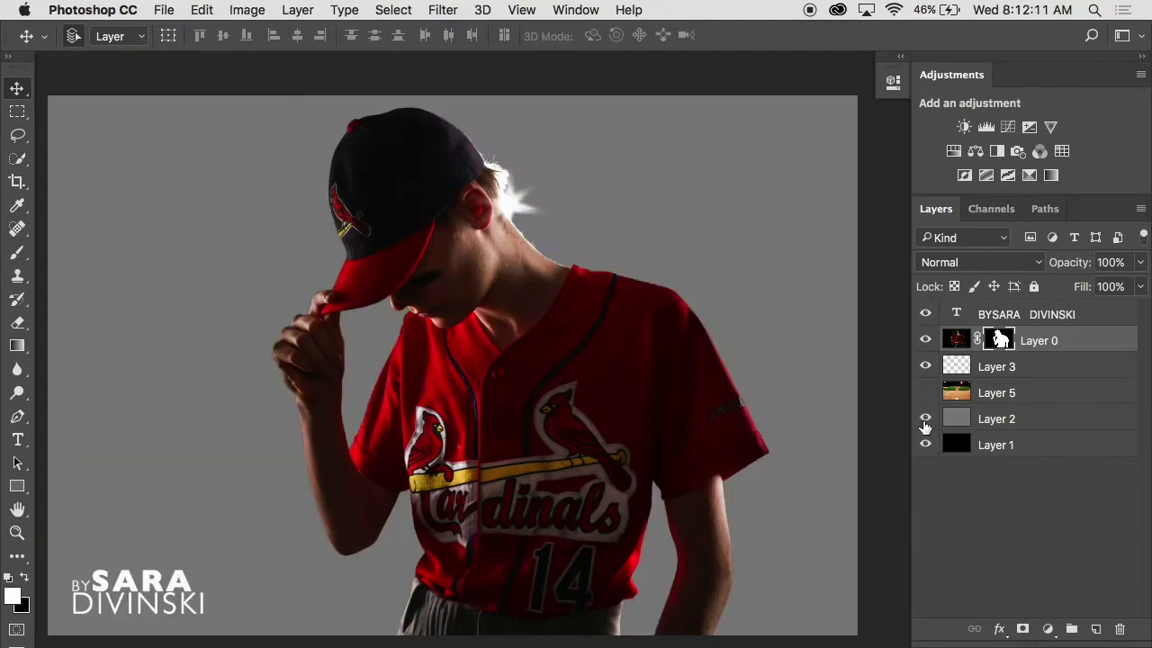
click(925, 392)
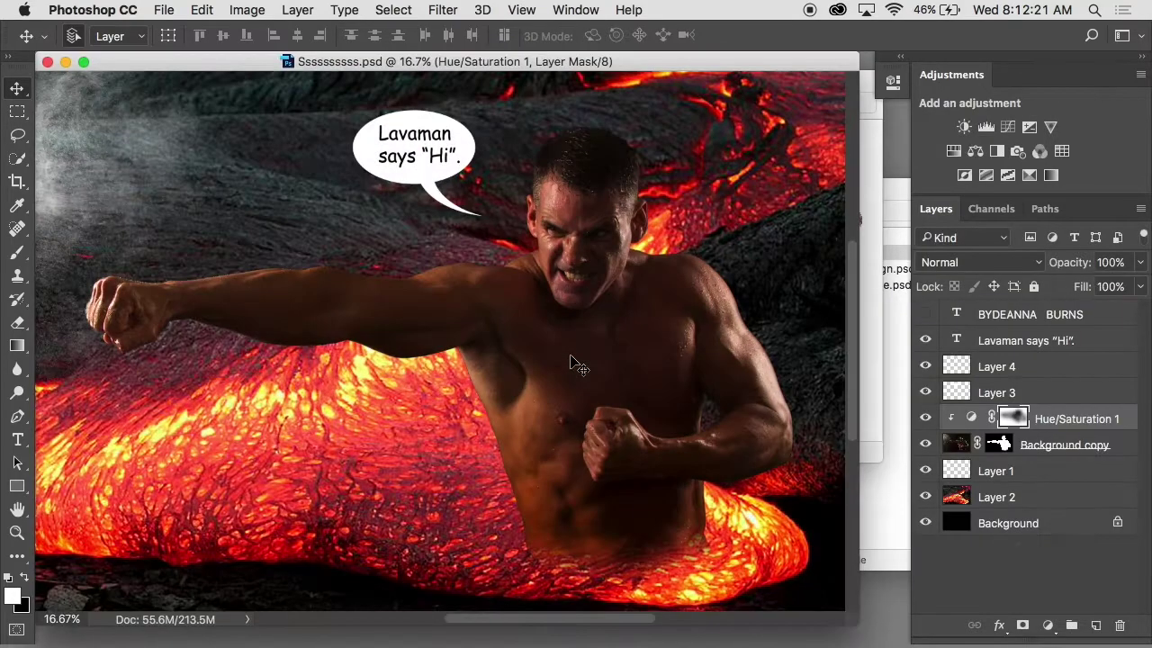
- View the Lavaman composite in full-screen mode with the whole image centred in the workspace
key(f)
drag(609, 336, 520, 321)
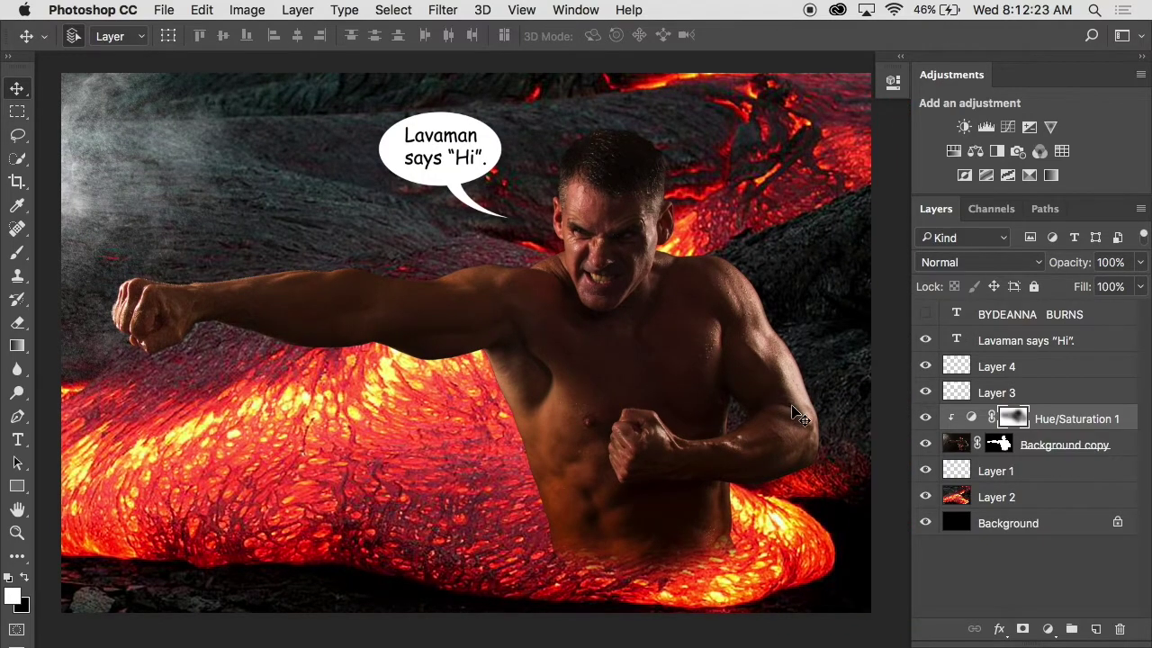